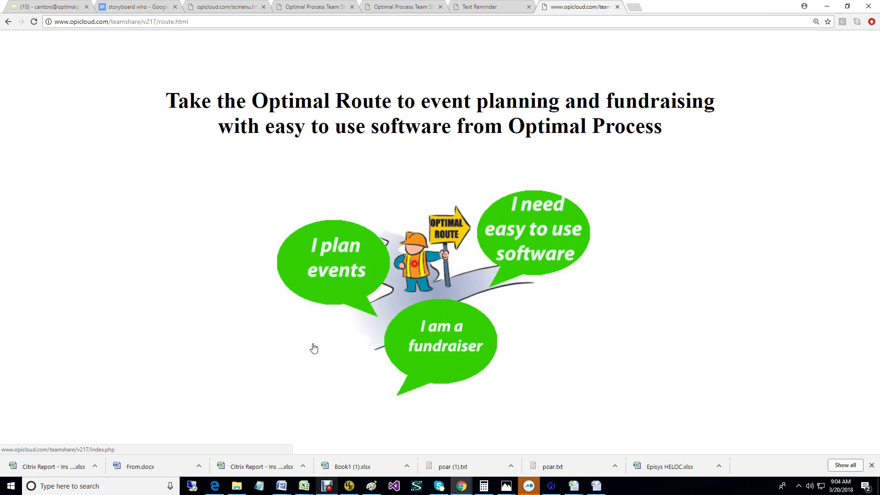
# Open the Optimal Event logon page and enter the account's user id
pyautogui.click(418, 279)
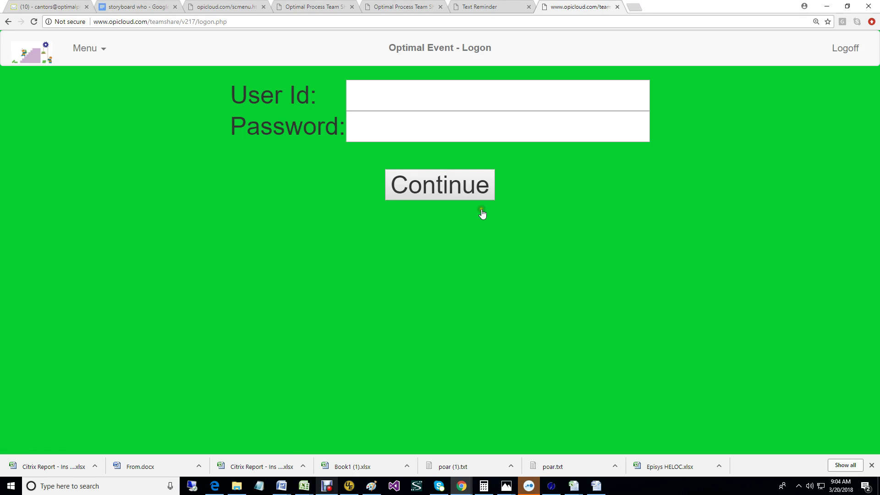
pyautogui.click(463, 102)
pyautogui.write('sc')
pyautogui.click(440, 129)
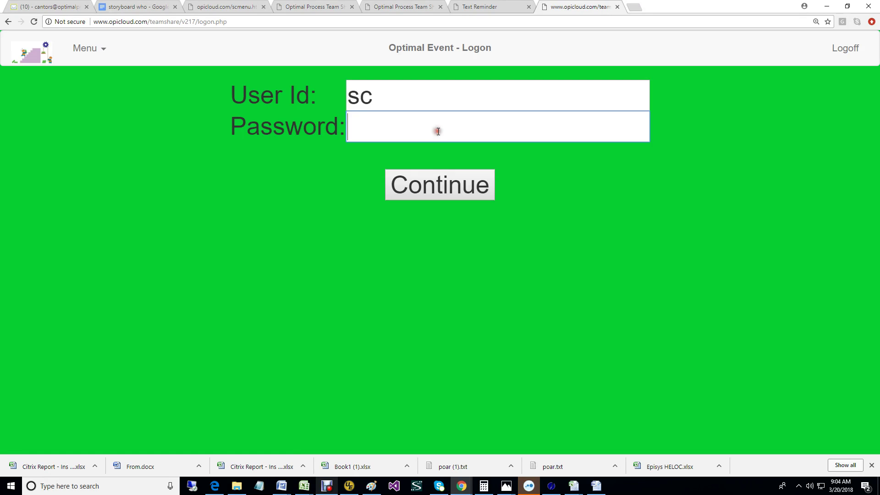
# Enter the account password, sign in to the event dashboard, and open the site menu
pyautogui.write('********')
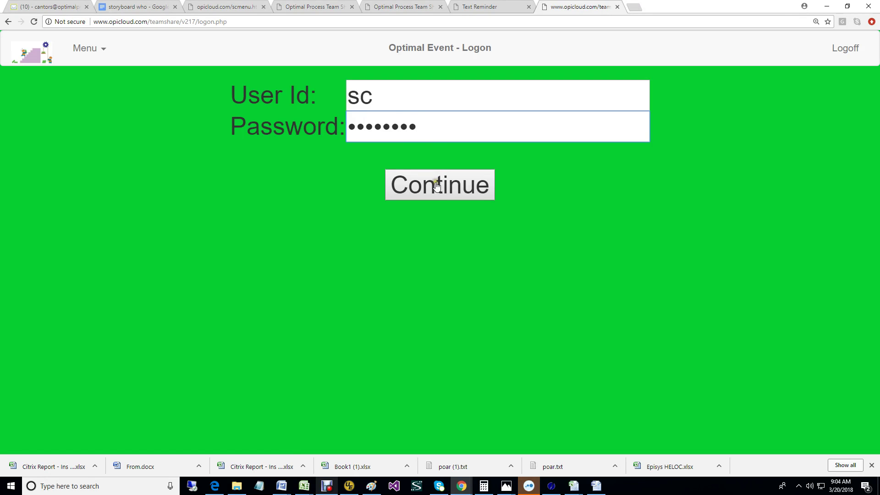
pyautogui.click(435, 185)
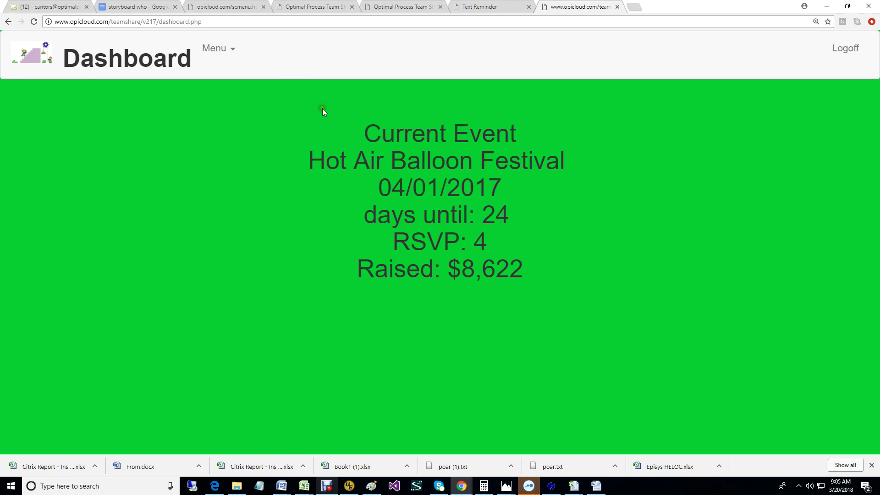
pyautogui.click(213, 48)
# Show the Guest List, then start a new guest record and cancel it
pyautogui.click(224, 98)
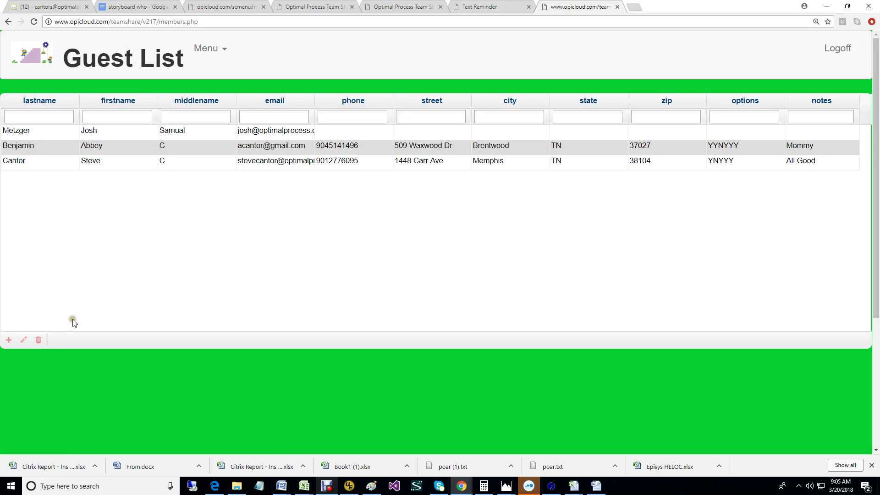
pyautogui.click(10, 341)
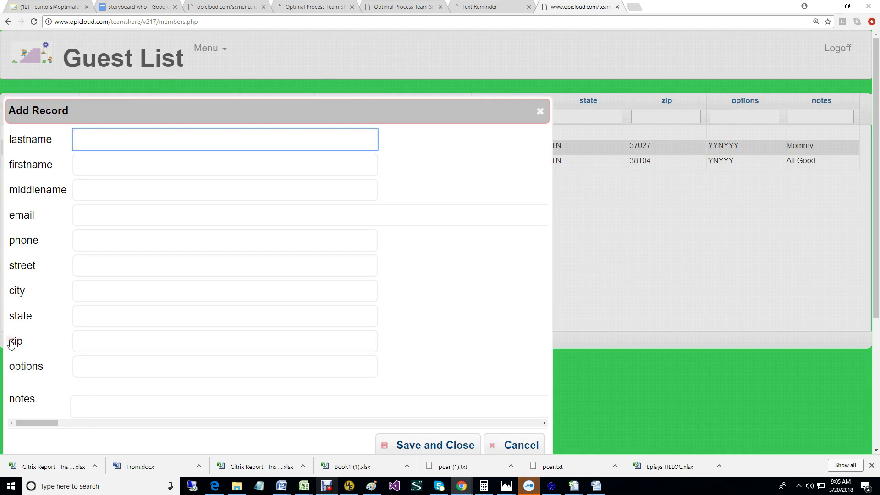
pyautogui.click(504, 443)
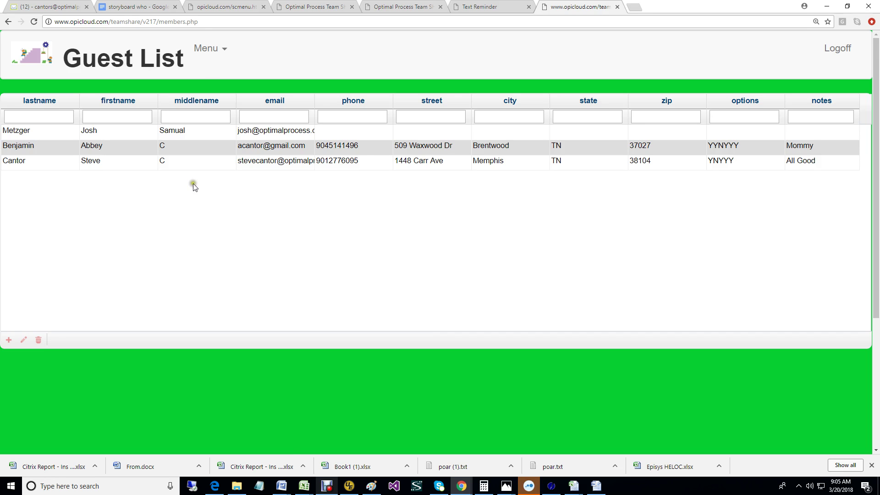
# Open the Jobs list and sort it by time, then by date earliest first
pyautogui.click(207, 50)
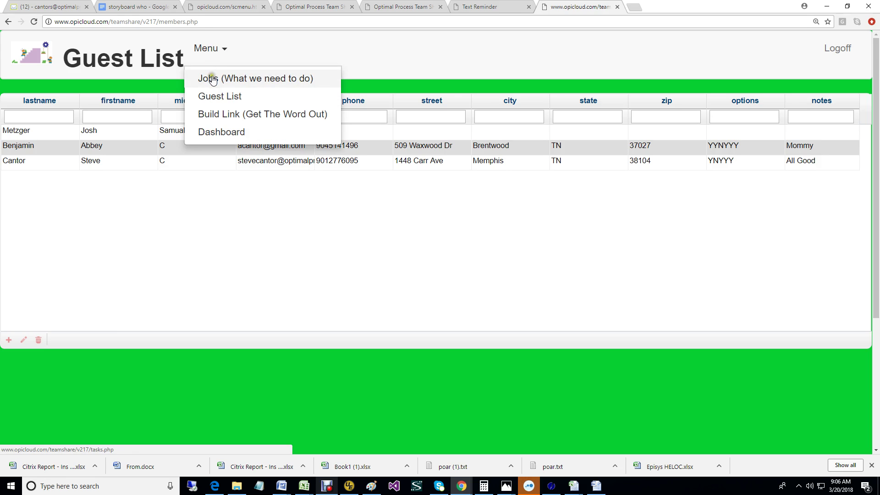
pyautogui.click(211, 78)
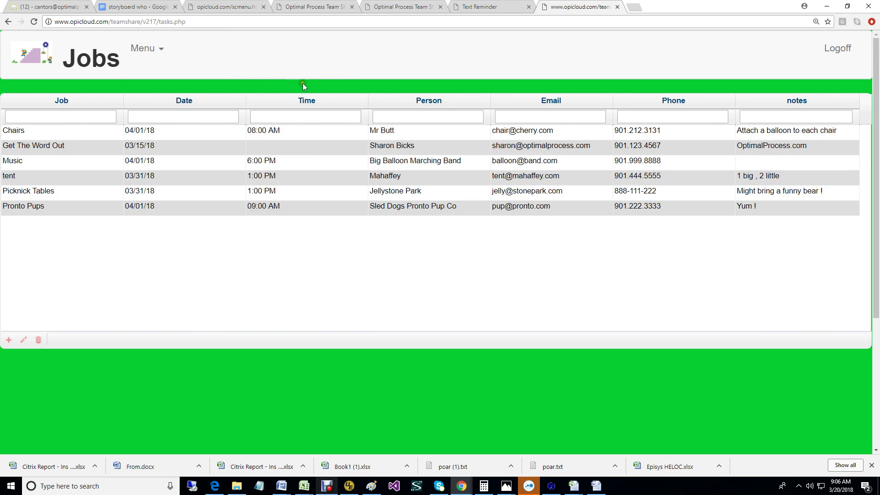
pyautogui.click(312, 106)
pyautogui.click(185, 102)
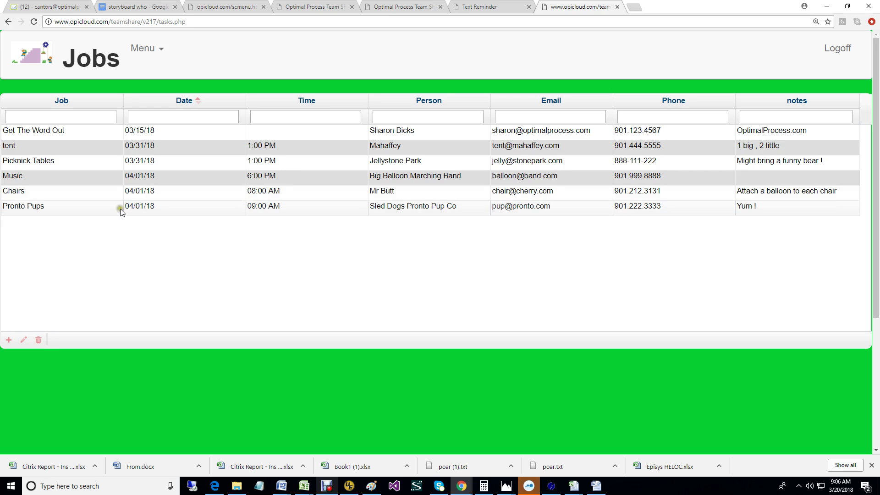
pyautogui.click(89, 193)
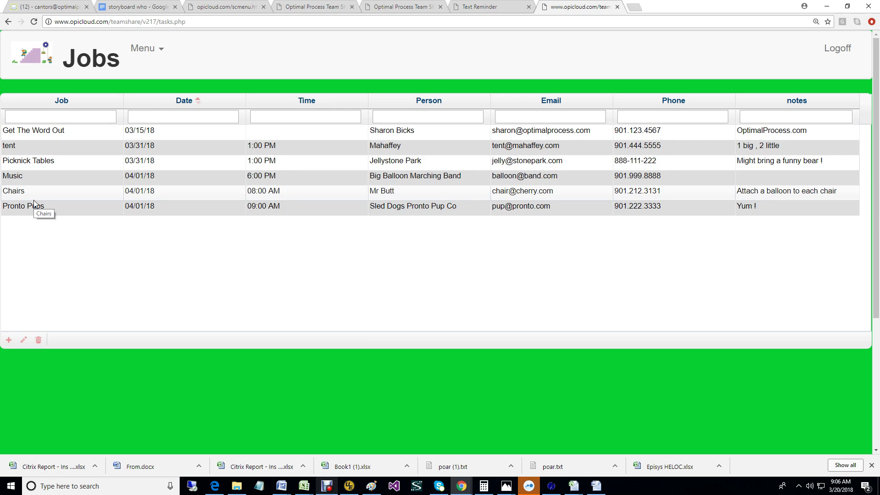
# On the Build Link page, choose Hot Air Balloon Festival dated April 1, 2018
pyautogui.click(142, 49)
pyautogui.click(171, 113)
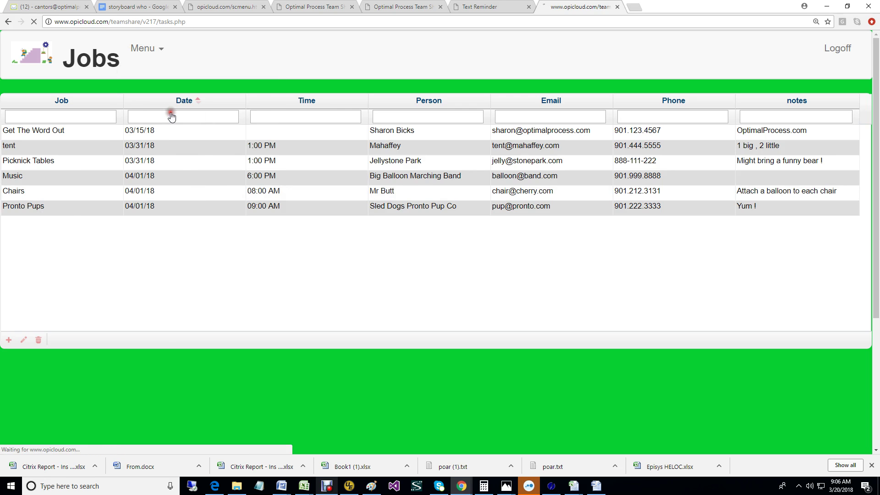
pyautogui.click(154, 261)
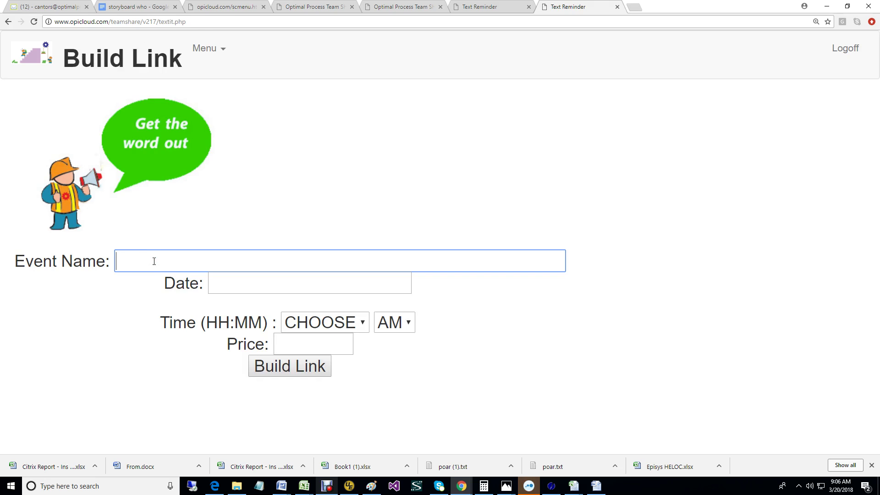
pyautogui.write('hot')
pyautogui.press('Down')
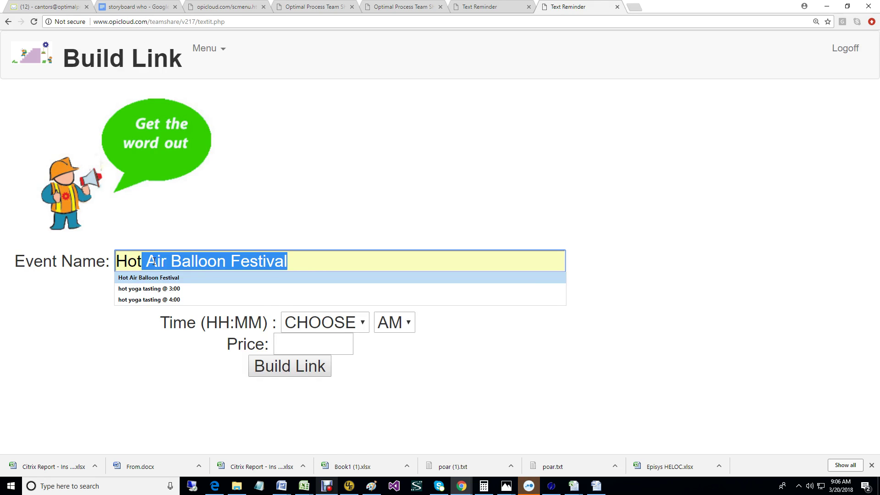
pyautogui.press('Return')
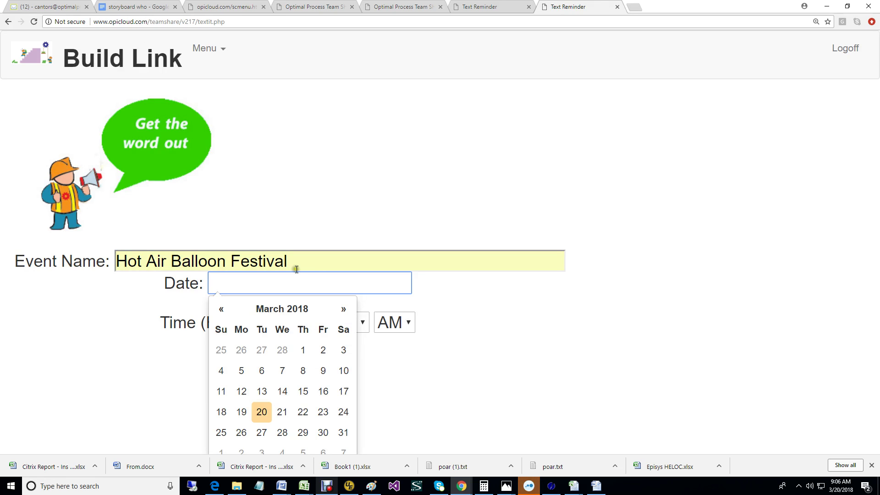
pyautogui.click(343, 309)
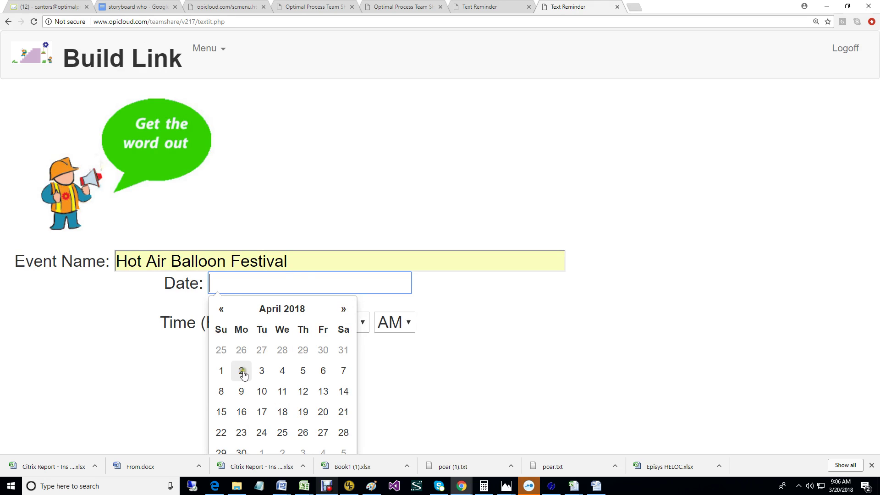
pyautogui.click(221, 371)
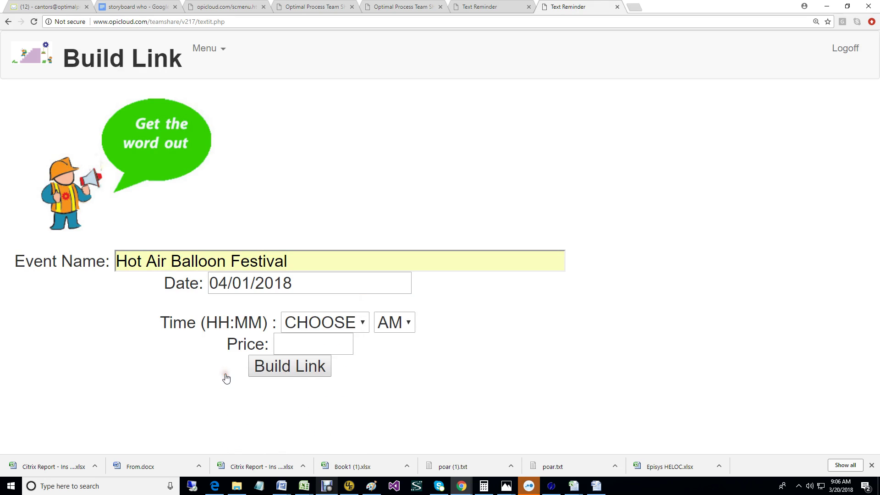
# Set the start time to 09:00 and price to 25.00, then build the link
pyautogui.click(356, 323)
pyautogui.scroll(-1, 358, 273)
pyautogui.scroll(-6, 367, 263)
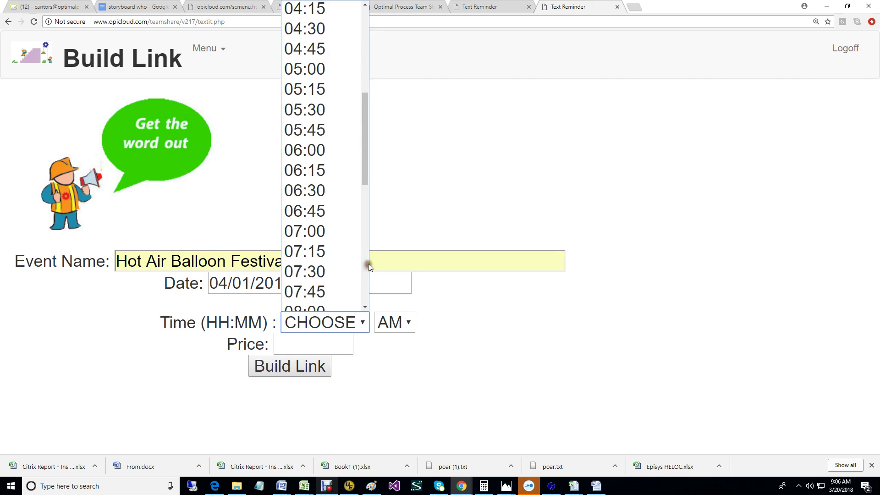
pyautogui.scroll(-8, 339, 263)
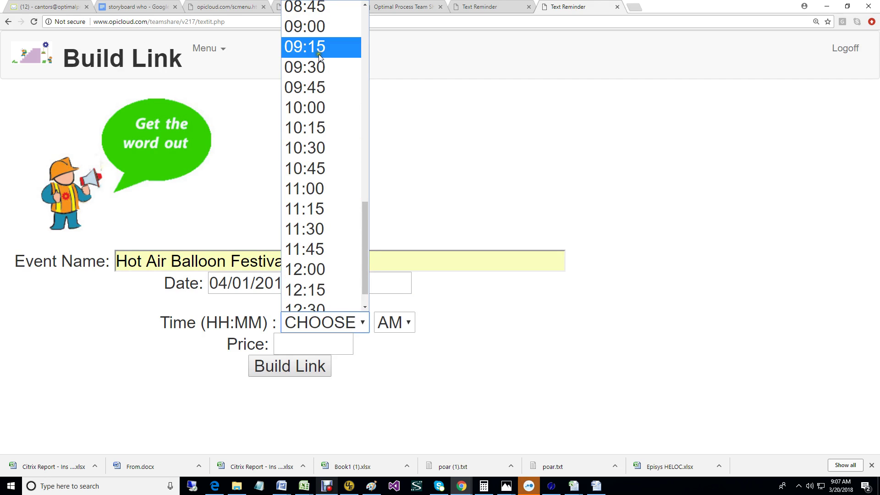
pyautogui.scroll(2, 323, 51)
pyautogui.click(318, 112)
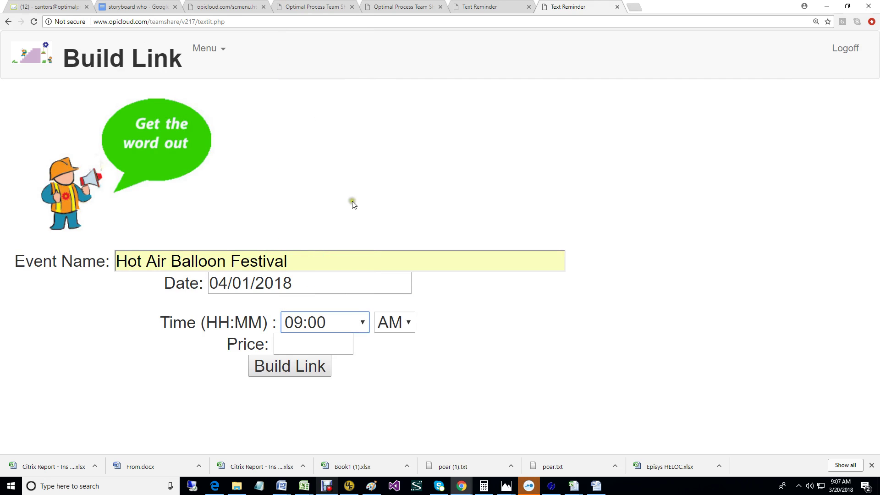
pyautogui.click(336, 344)
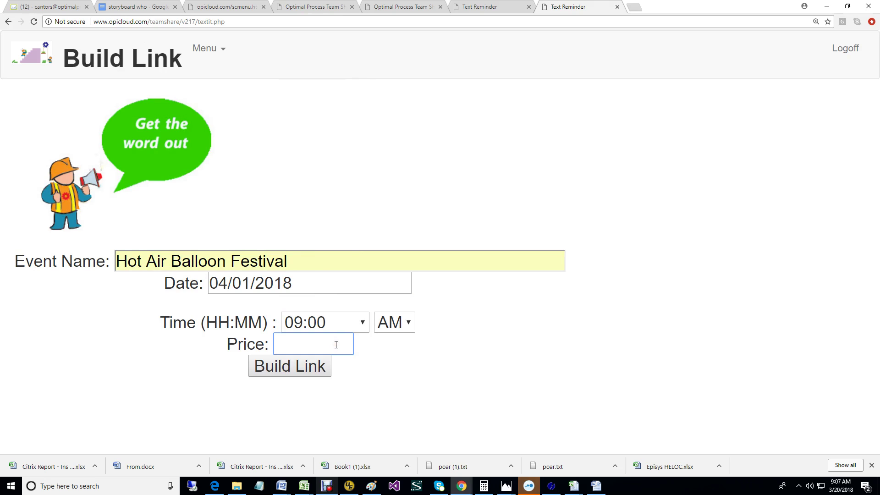
pyautogui.write('25.00')
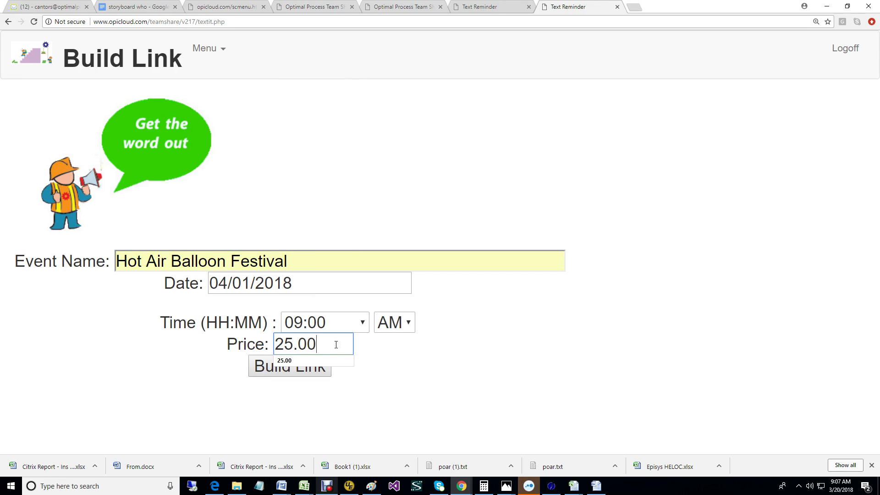
pyautogui.click(384, 368)
pyautogui.click(306, 374)
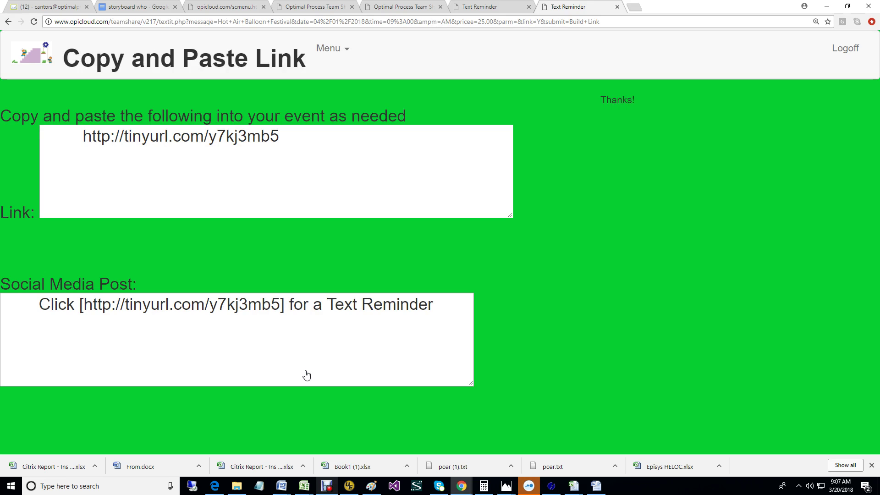
# Copy the generated tinyurl link and open a new browser tab
pyautogui.moveTo(83, 135); pyautogui.dragTo(316, 153)
pyautogui.hotkey('ctrl', 'c')
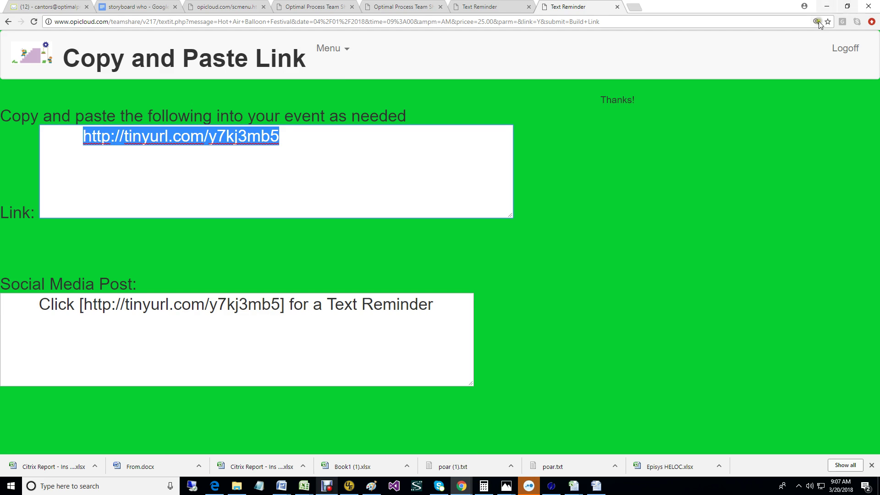
pyautogui.click(635, 8)
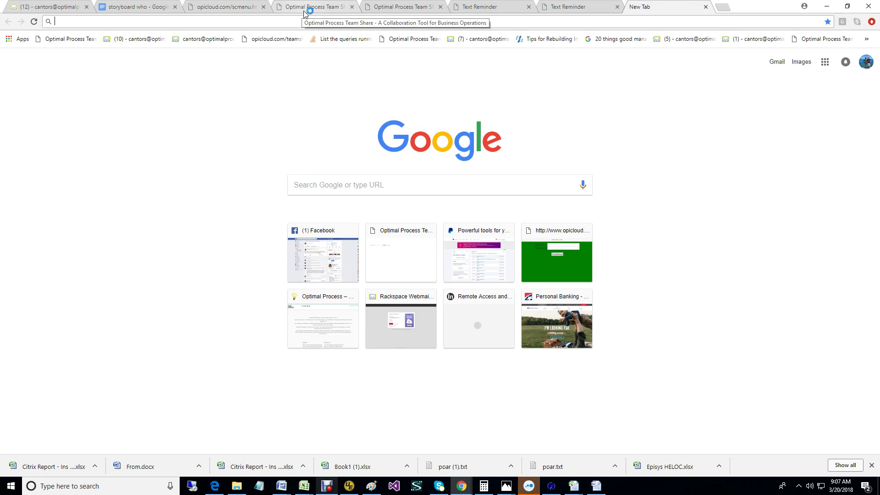
# Paste the tinyurl link into the address bar and load the reservation page
pyautogui.hotkey('ctrl', 'v')
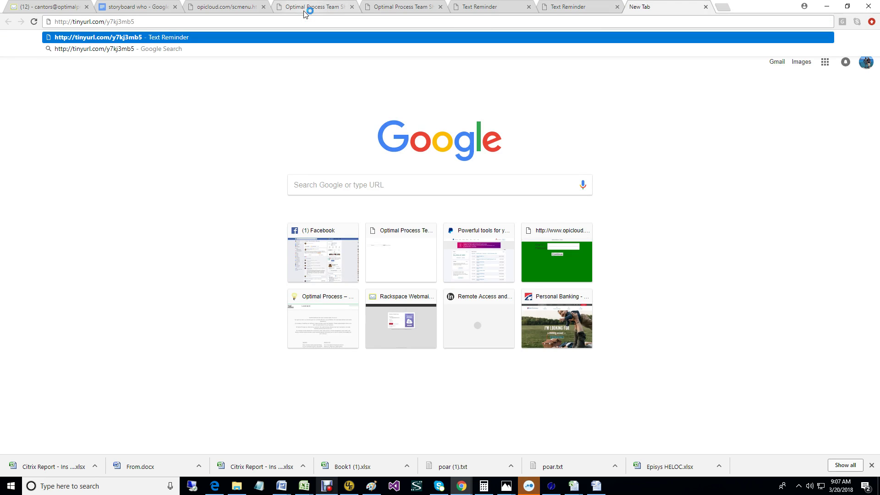
pyautogui.press('Return')
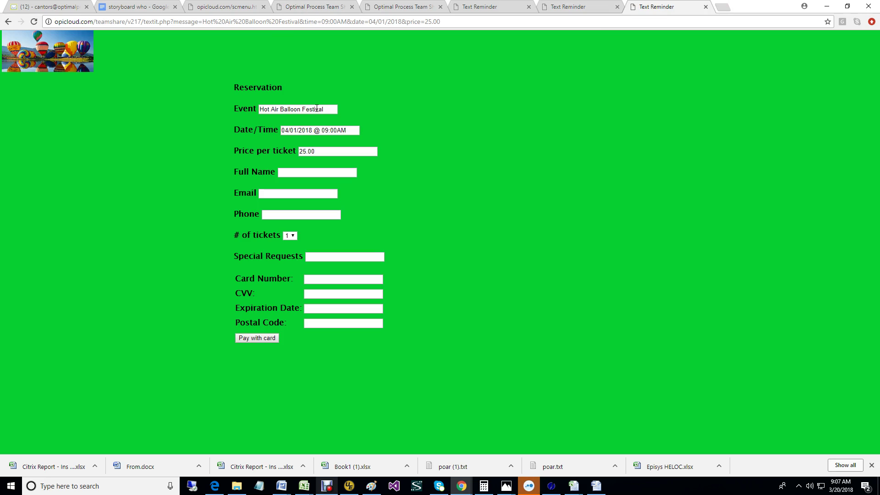
# Autofill the attendee's name, e-mail, phone and postal code, keeping tickets at 1
pyautogui.click(300, 173)
pyautogui.write('steve')
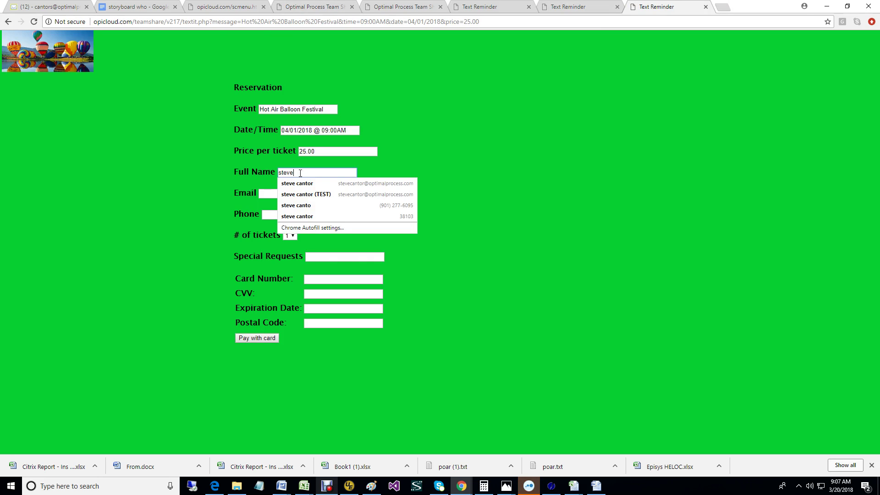
pyautogui.click(298, 183)
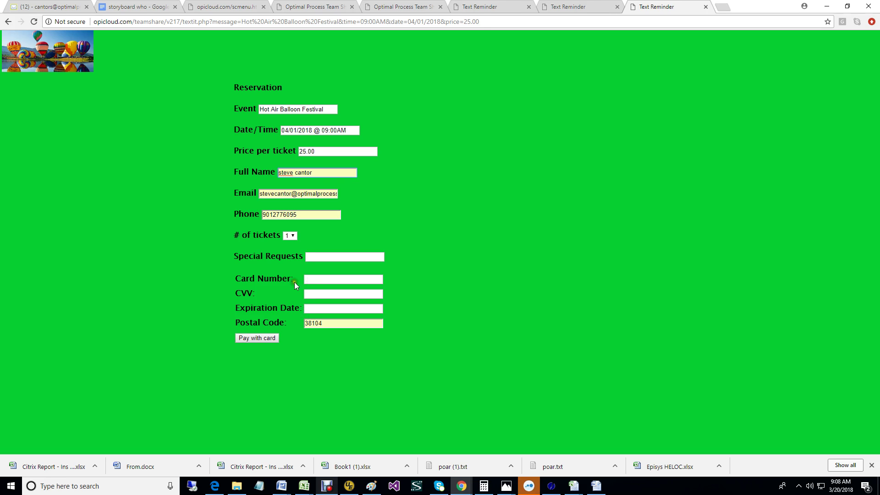
pyautogui.click(295, 236)
pyautogui.click(295, 235)
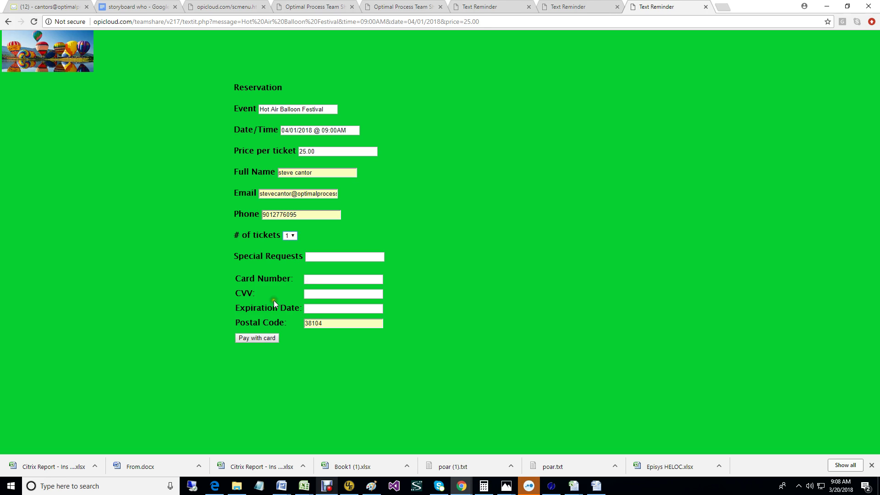